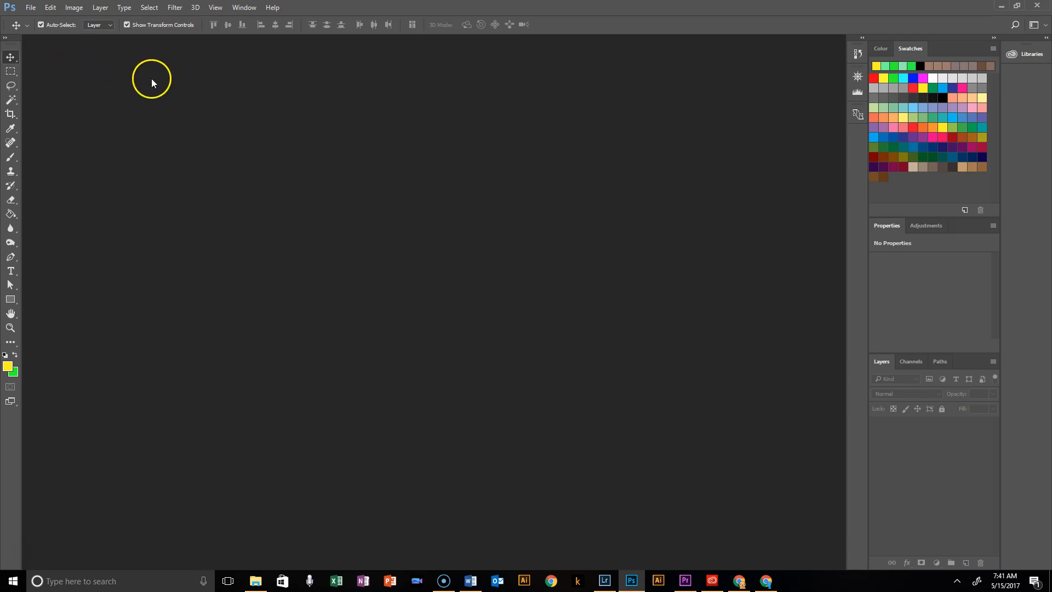
Show the Timeline panel in the workspace
{"action": "left_click", "coordinate": [214, 8]}
{"action": "mouse_move", "coordinate": [242, 7]}
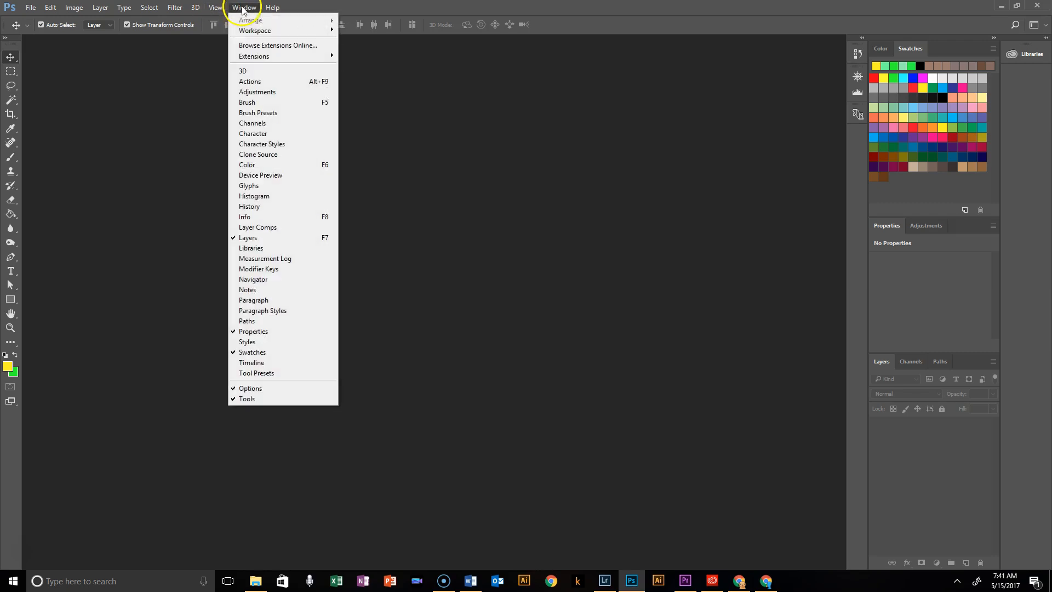
{"action": "left_click", "coordinate": [249, 364]}
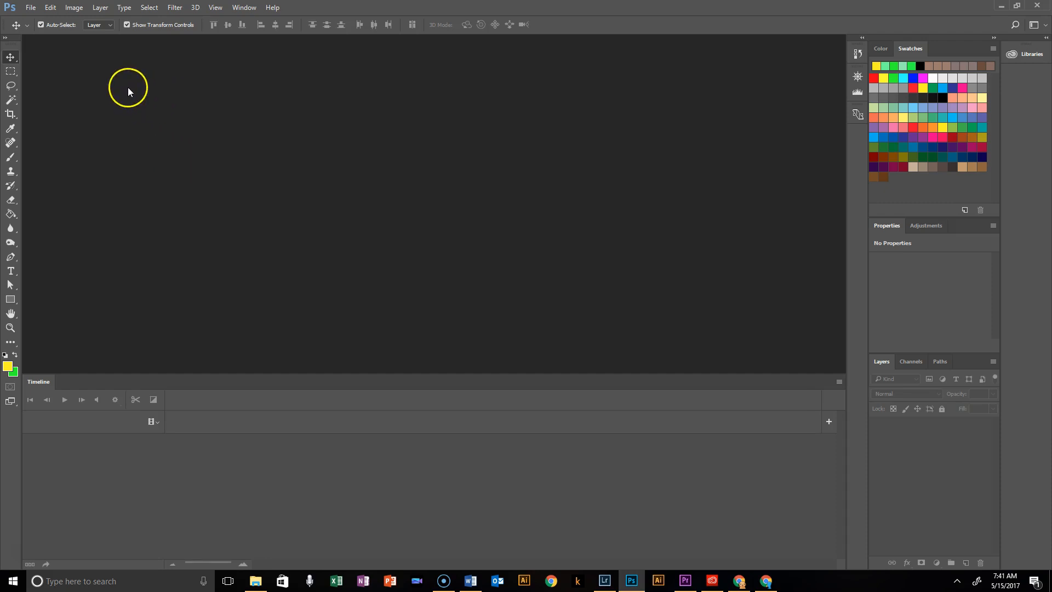
Open walk1.psd from the SSD Photo&Video (E:) drive and enlarge it to fill the canvas area
{"action": "left_click", "coordinate": [31, 7]}
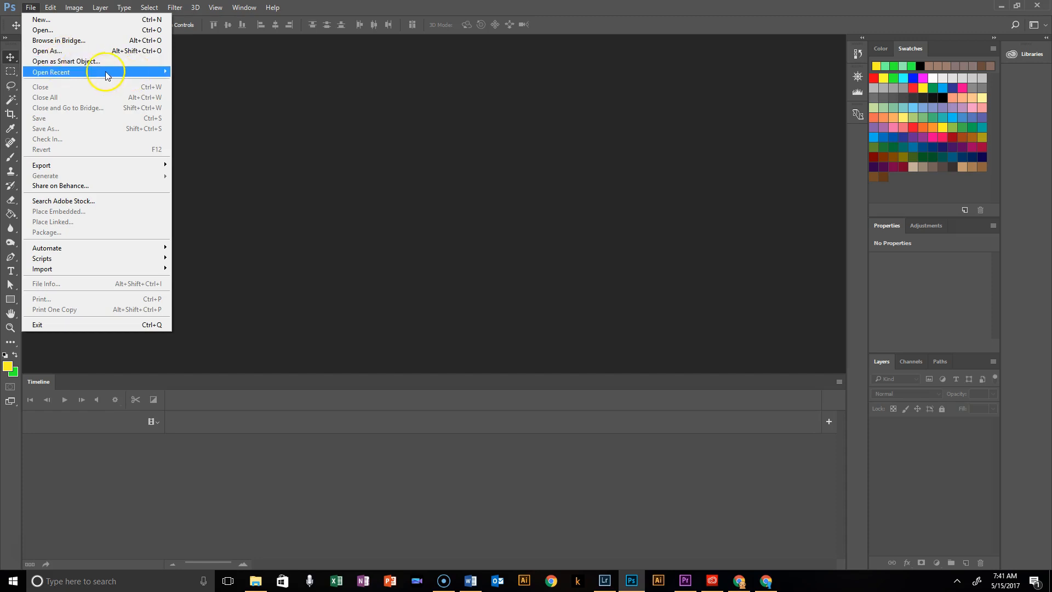
{"action": "left_click", "coordinate": [60, 31]}
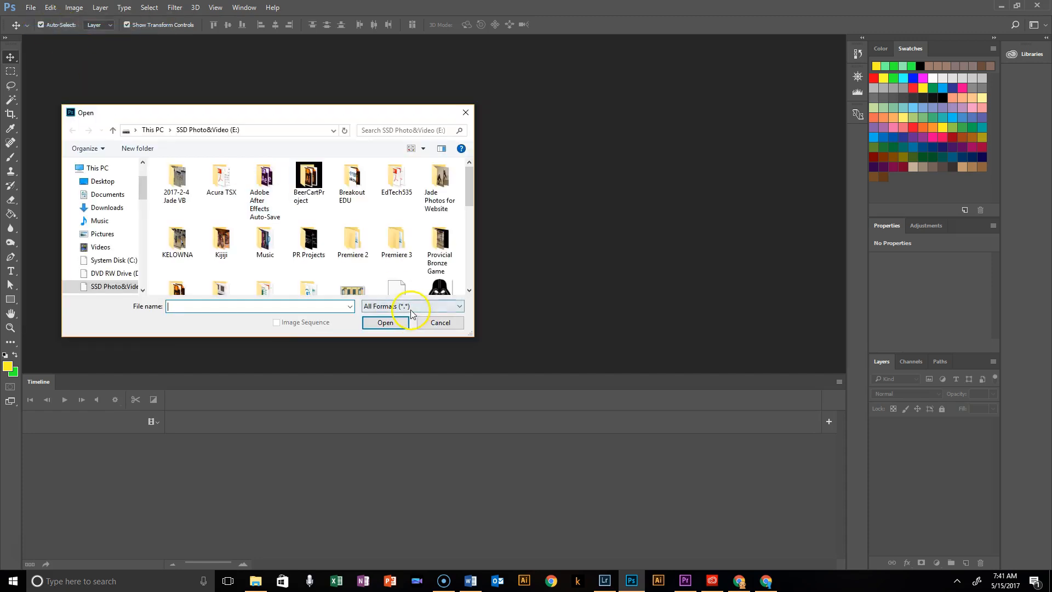
{"action": "left_click_drag", "start_coordinate": [469, 198], "coordinate": [466, 275]}
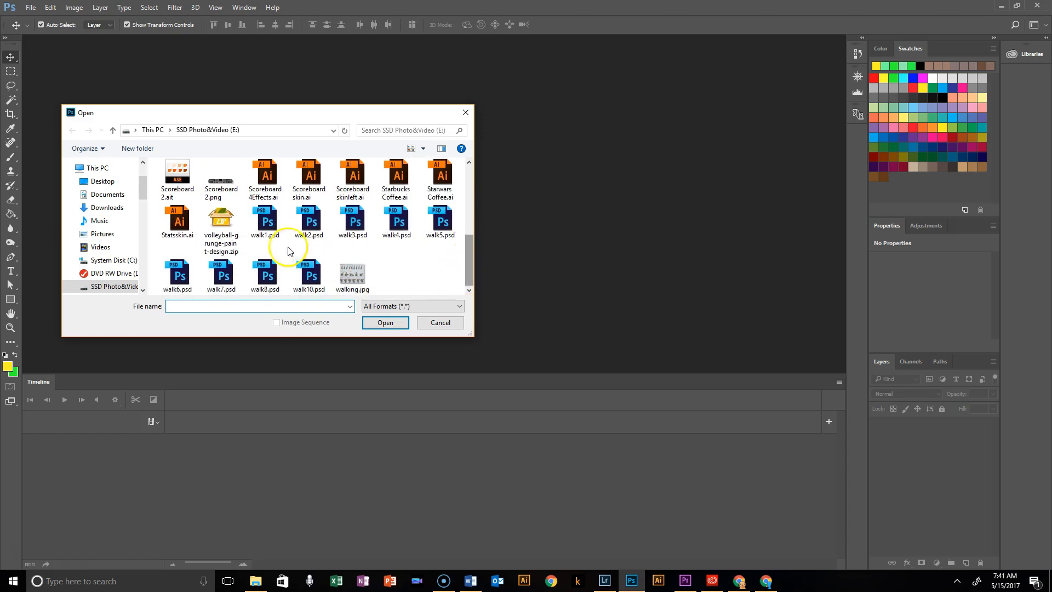
{"action": "left_click", "coordinate": [265, 222]}
{"action": "left_click", "coordinate": [385, 323]}
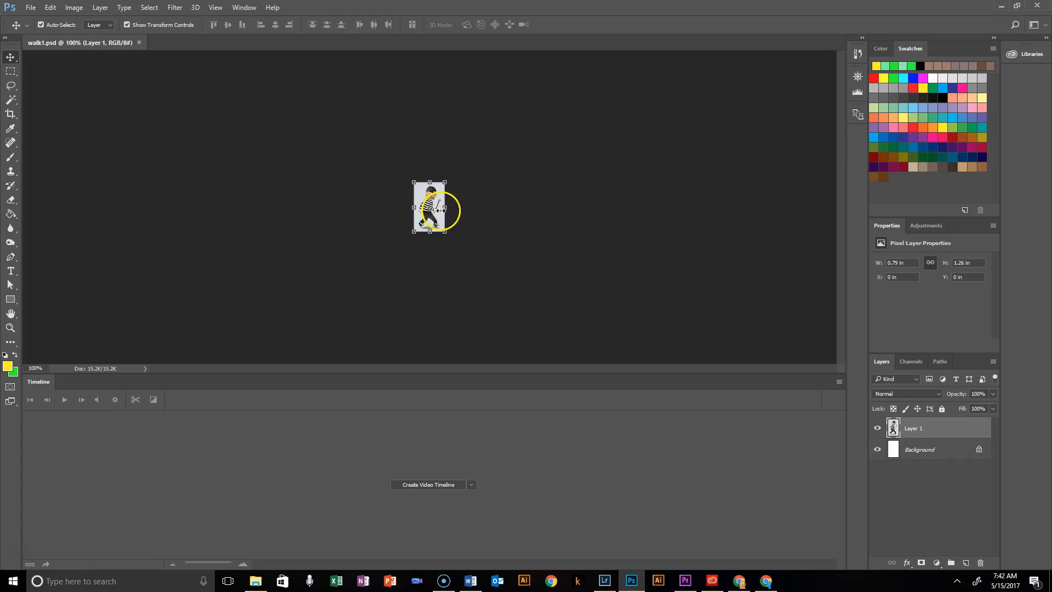
{"action": "key", "text": "ctrl+plus"}
{"action": "scroll", "coordinate": [461, 215], "scroll_direction": "up", "scroll_amount": 16}
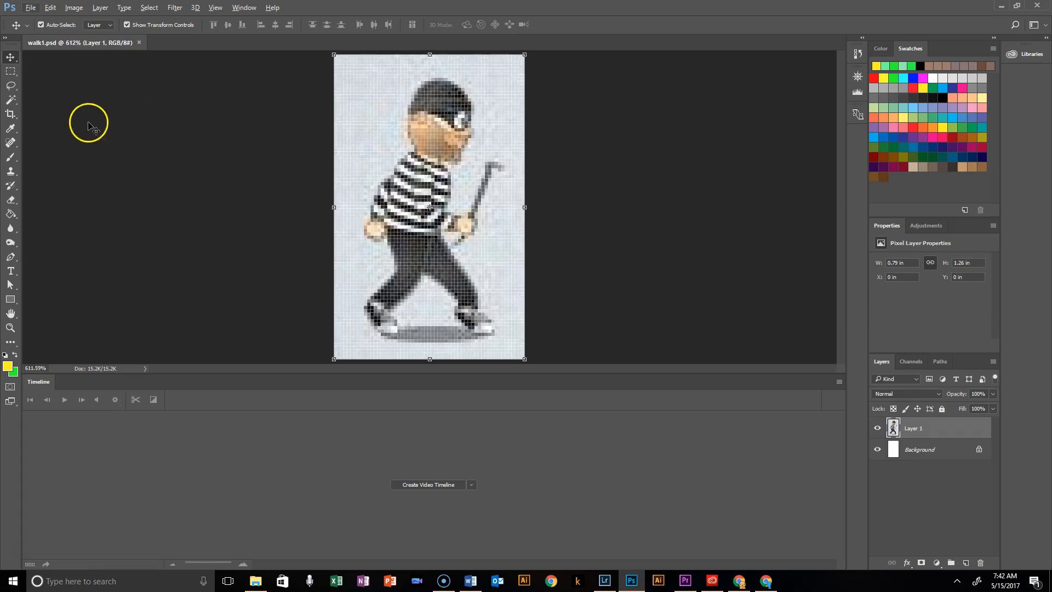
Create a new 57 x 91 pixel document at 72 pixels/inch with a white background from the Clipboard preset
{"action": "left_click", "coordinate": [31, 8]}
{"action": "left_click", "coordinate": [32, 21]}
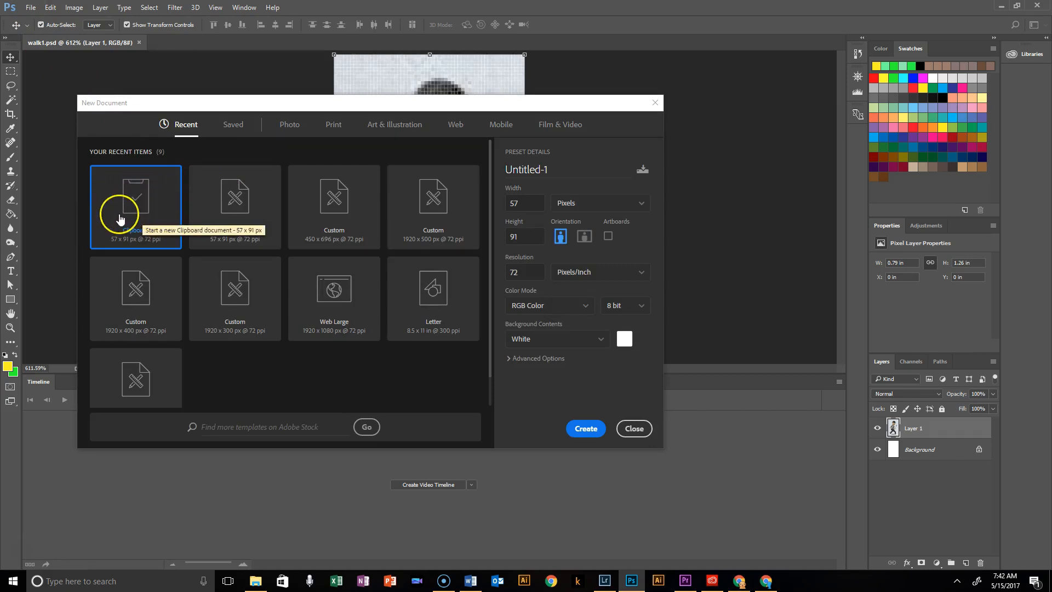
{"action": "left_click", "coordinate": [575, 430]}
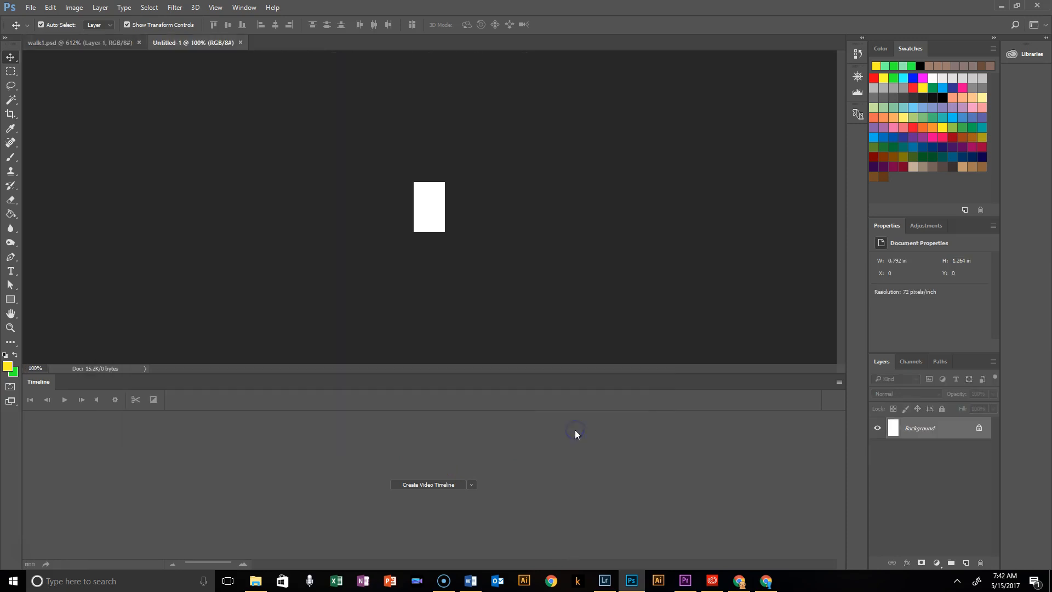
{"action": "key", "text": "ctrl+0"}
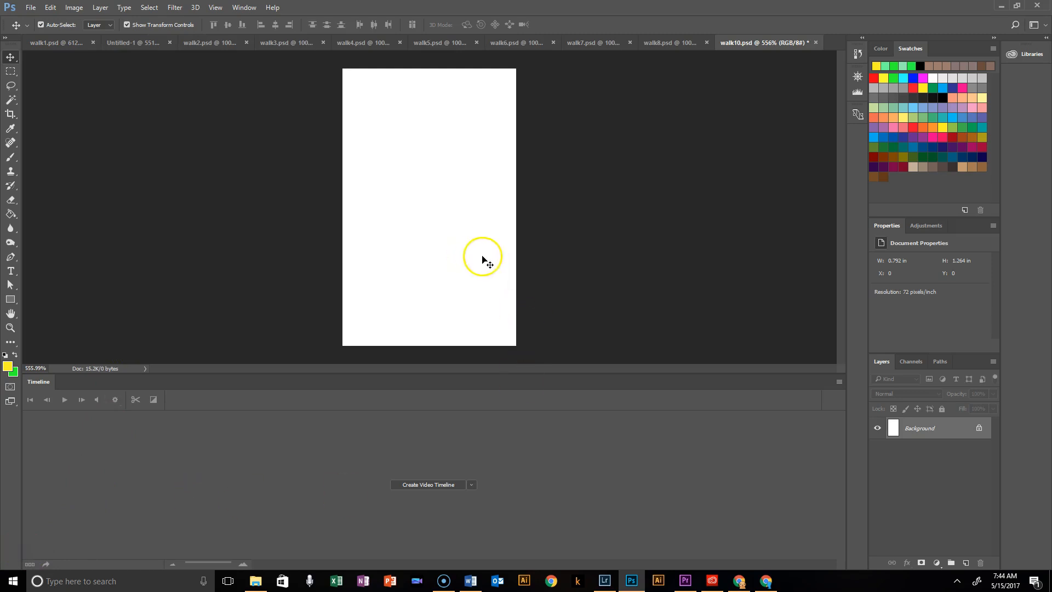
Create a video timeline in walk10.psd and add walk1.psd through walk8.psd and walk10.psd to its track as media
{"action": "left_click", "coordinate": [422, 484]}
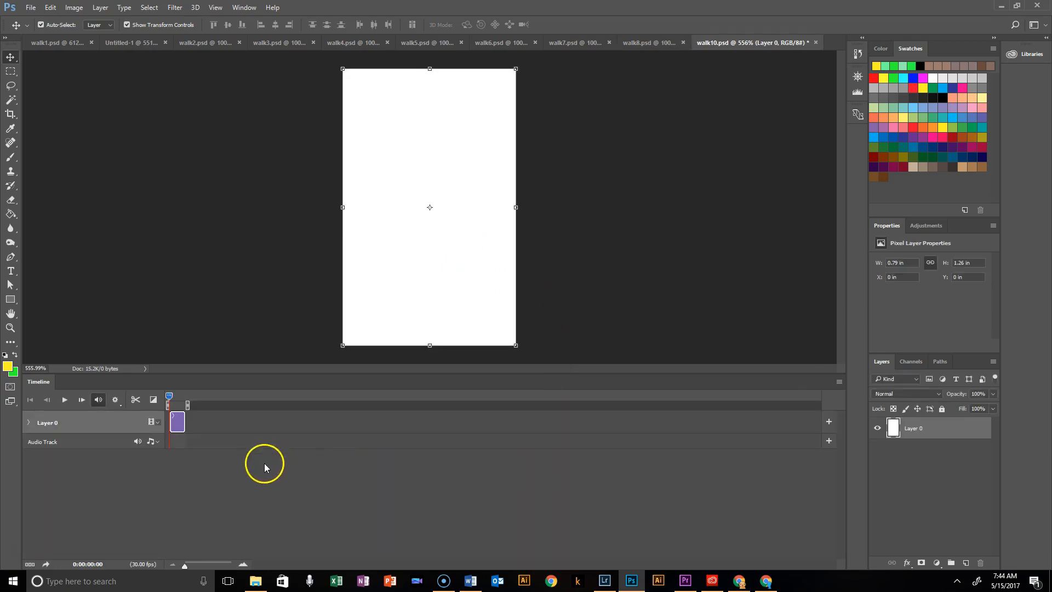
{"action": "left_click", "coordinate": [152, 423]}
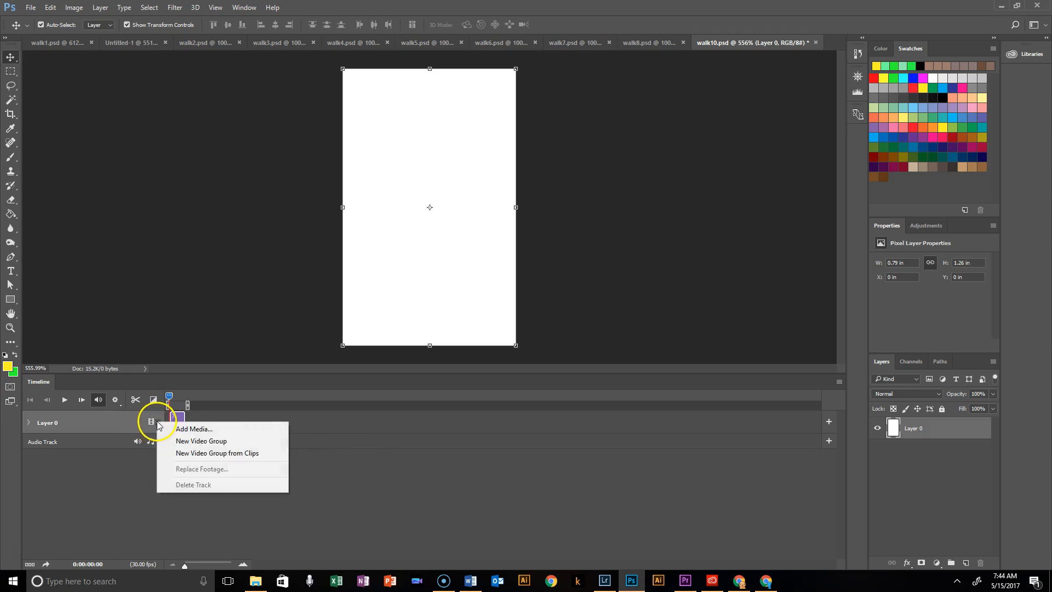
{"action": "left_click", "coordinate": [193, 429]}
{"action": "left_click_drag", "start_coordinate": [468, 199], "coordinate": [467, 249]}
{"action": "left_click", "coordinate": [267, 222]}
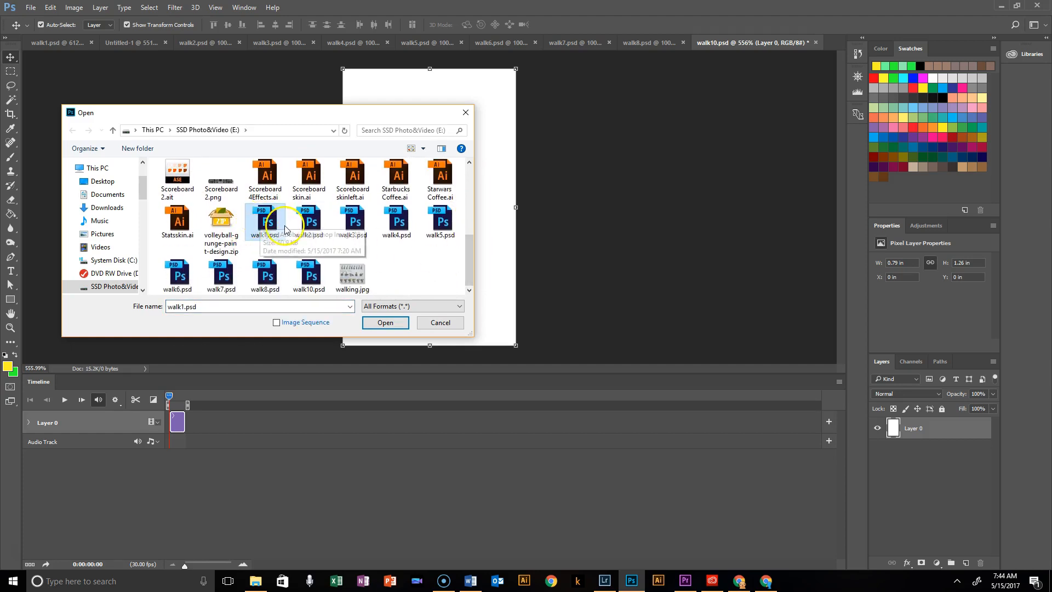
{"action": "left_click", "coordinate": [307, 271], "text": "shift"}
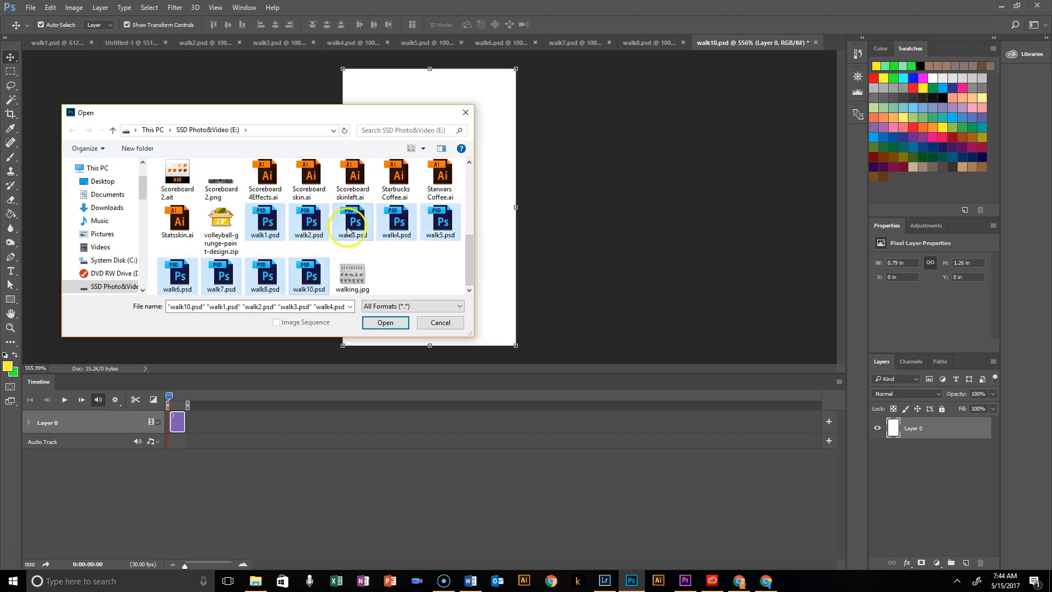
{"action": "left_click", "coordinate": [384, 323]}
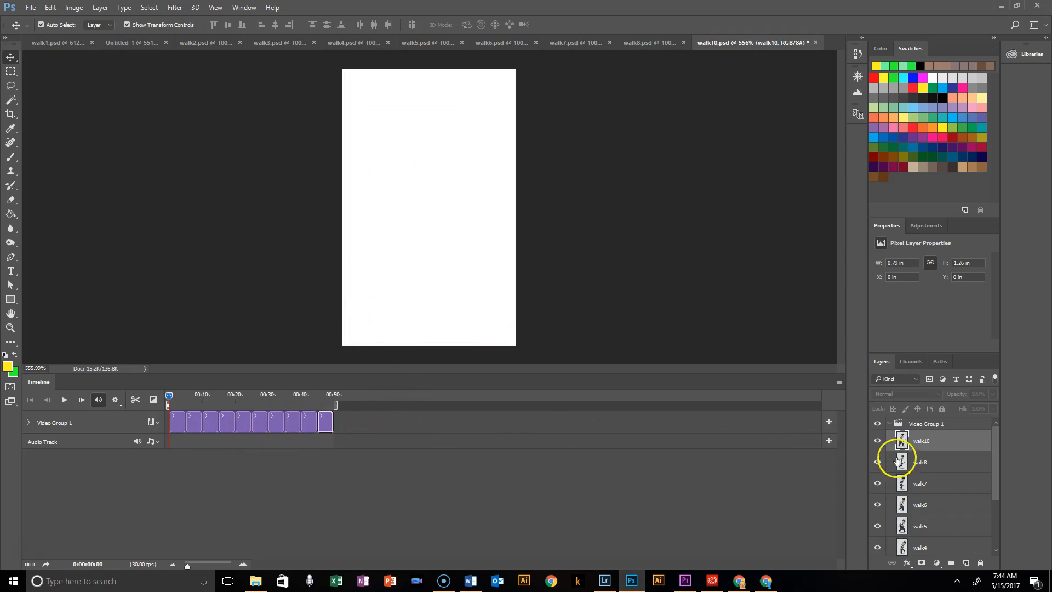
Delete the blank white Layer 0 from beneath the walk layers in the video group
{"action": "left_click_drag", "start_coordinate": [997, 461], "coordinate": [998, 439]}
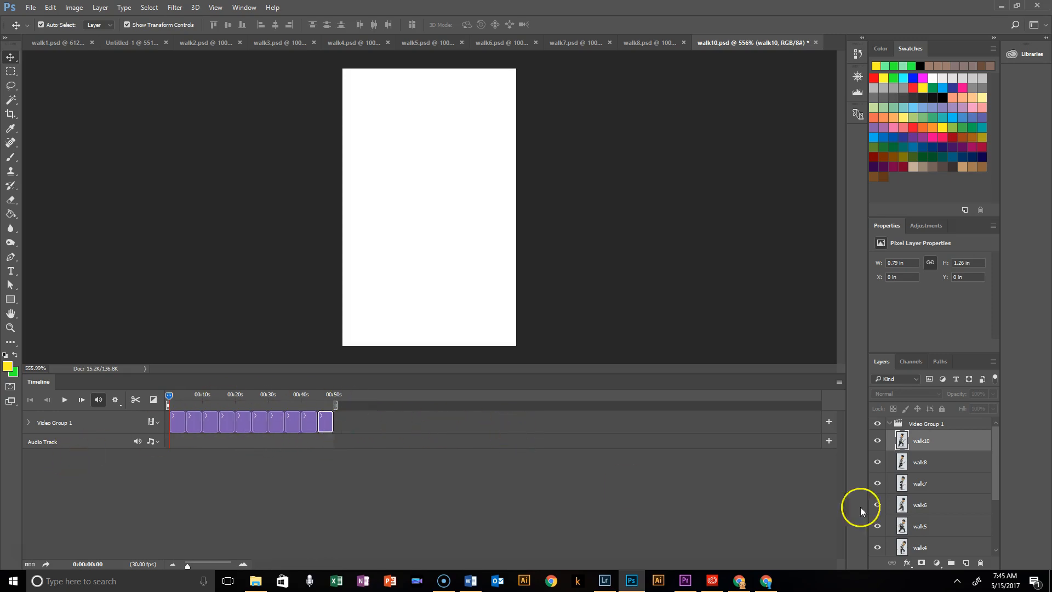
{"action": "left_click_drag", "start_coordinate": [997, 465], "coordinate": [995, 549]}
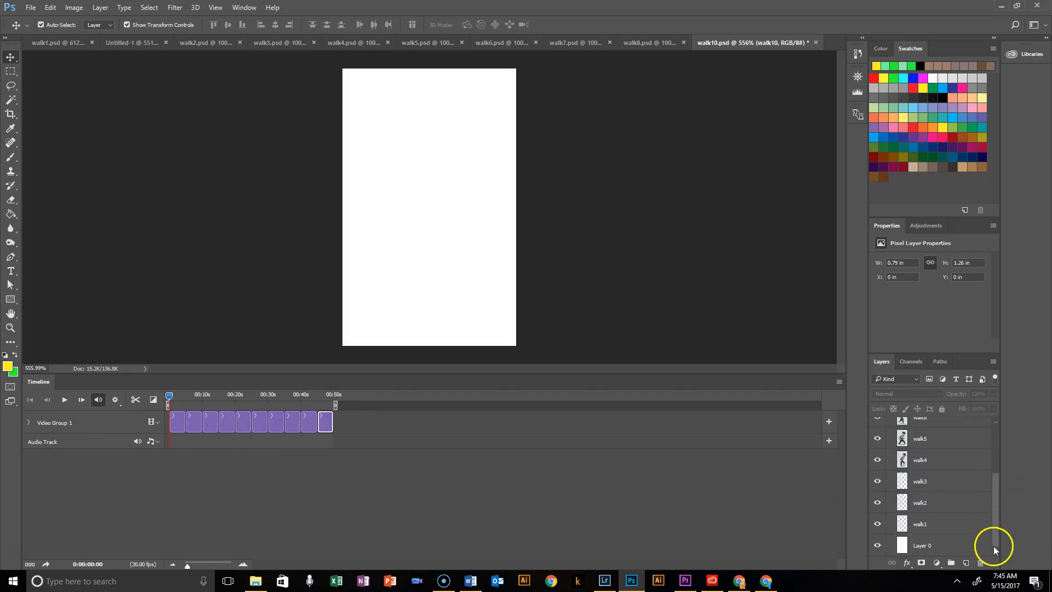
{"action": "left_click", "coordinate": [19, 546]}
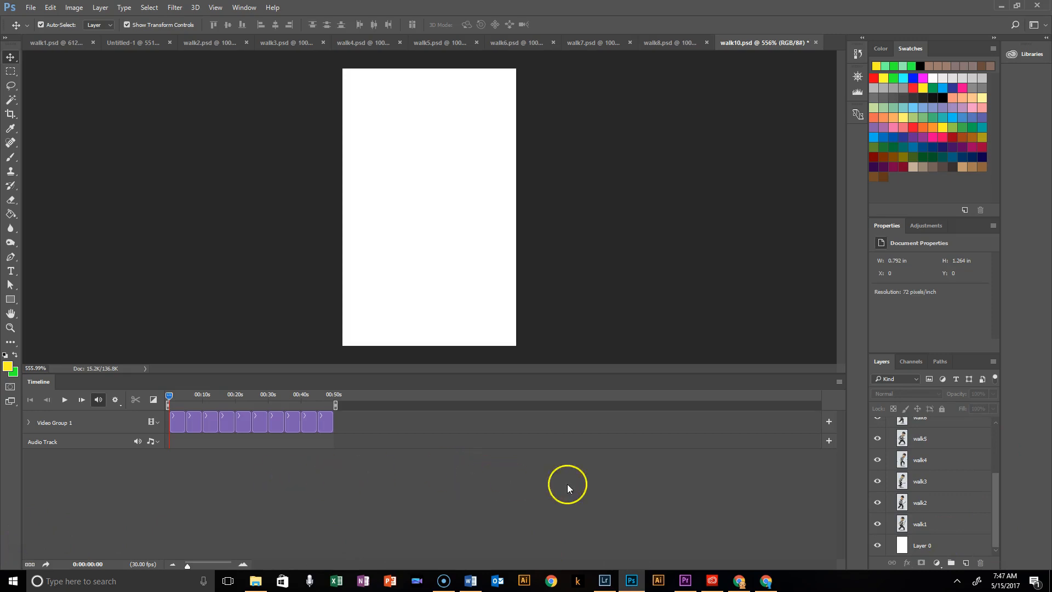
{"action": "left_click", "coordinate": [931, 543]}
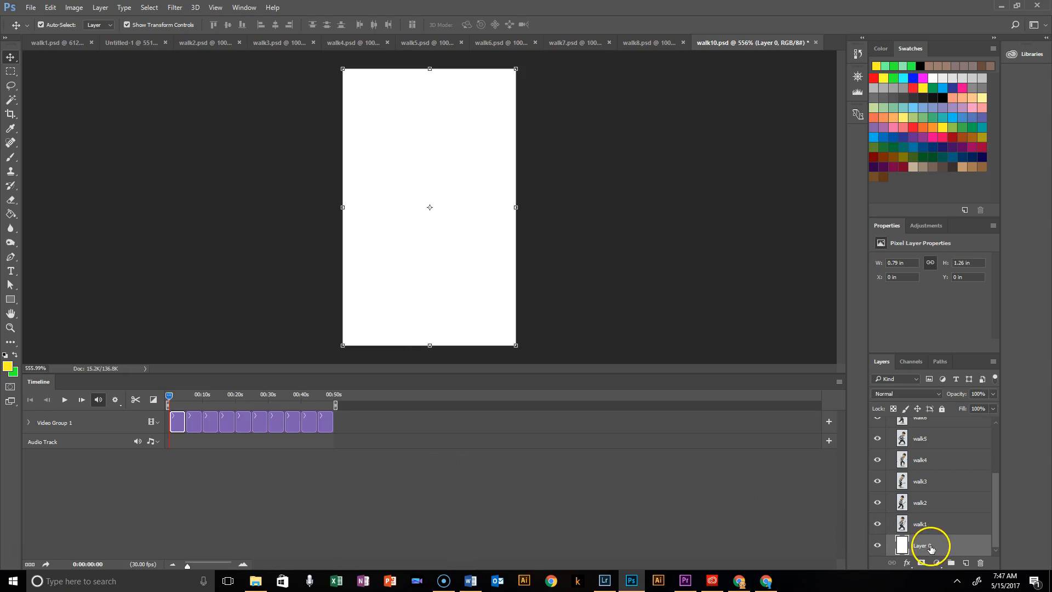
{"action": "left_click", "coordinate": [980, 563]}
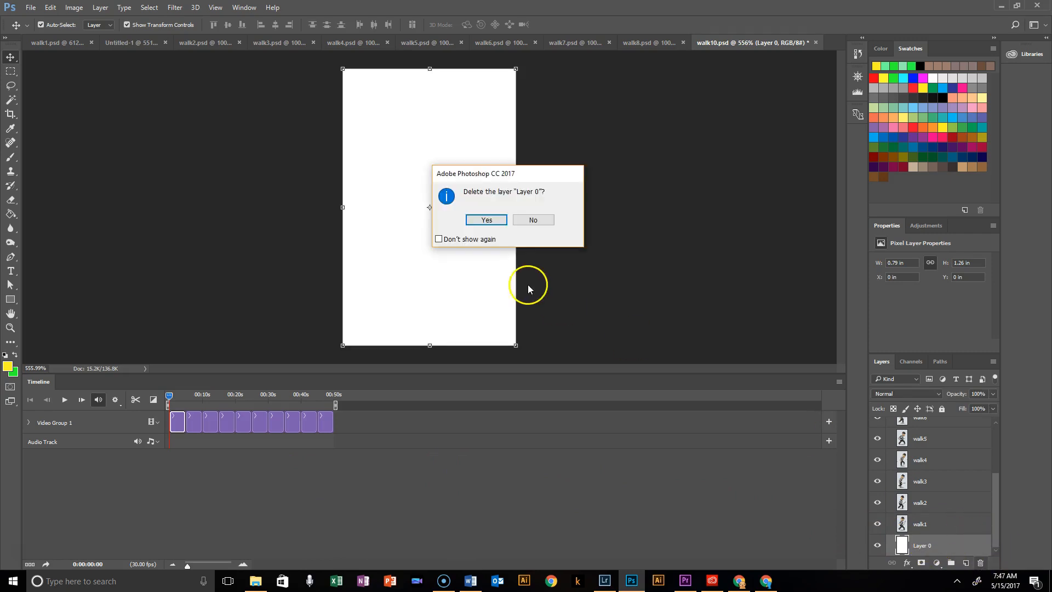
{"action": "left_click", "coordinate": [486, 220]}
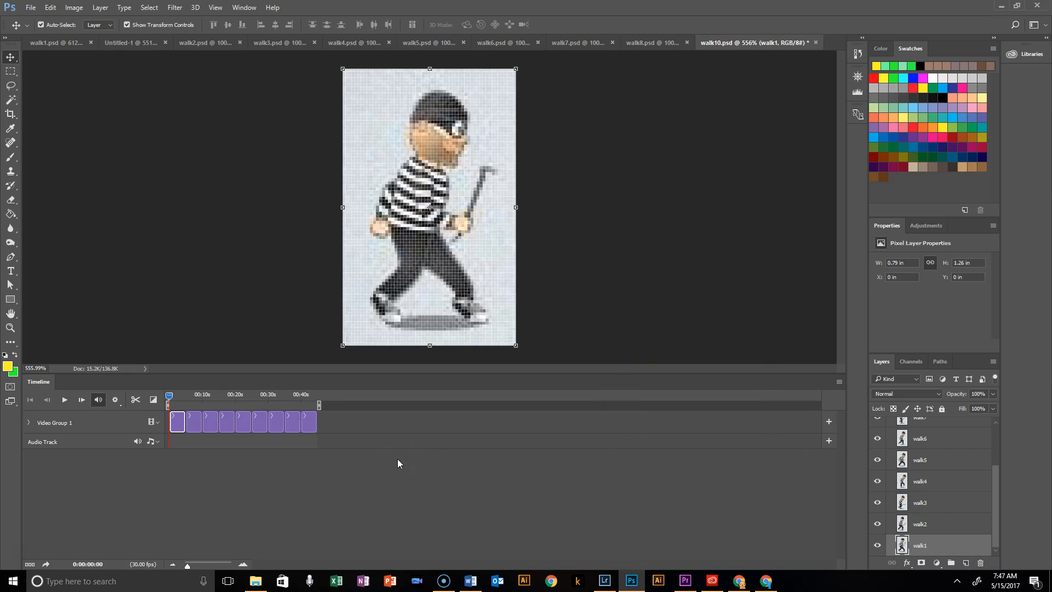
Play a short preview of the video timeline, stop it and convert the timeline to a frame animation
{"action": "left_click", "coordinate": [64, 400]}
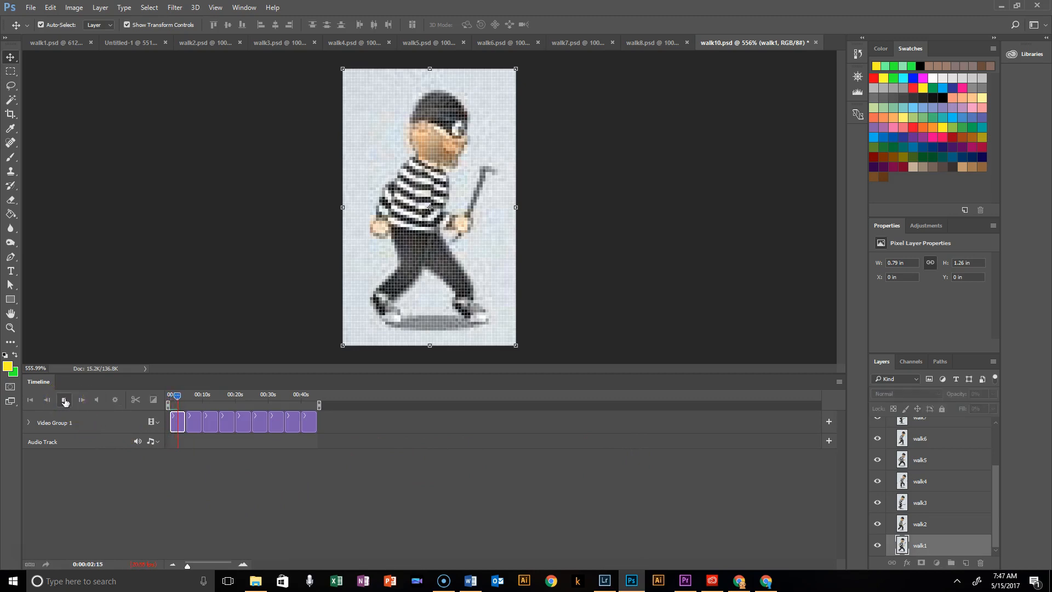
{"action": "left_click", "coordinate": [65, 402]}
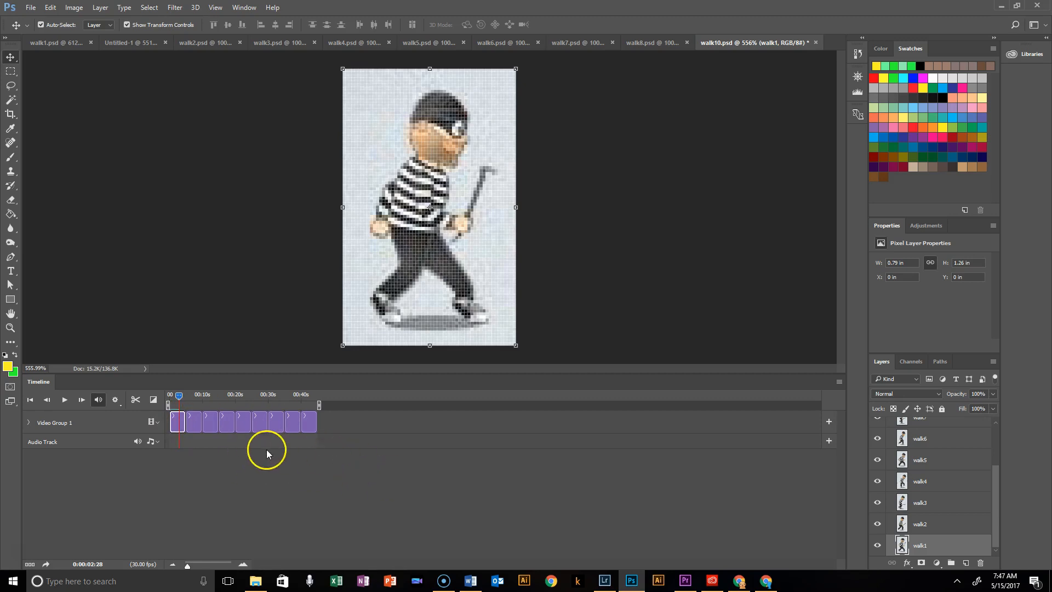
{"action": "left_click", "coordinate": [30, 564]}
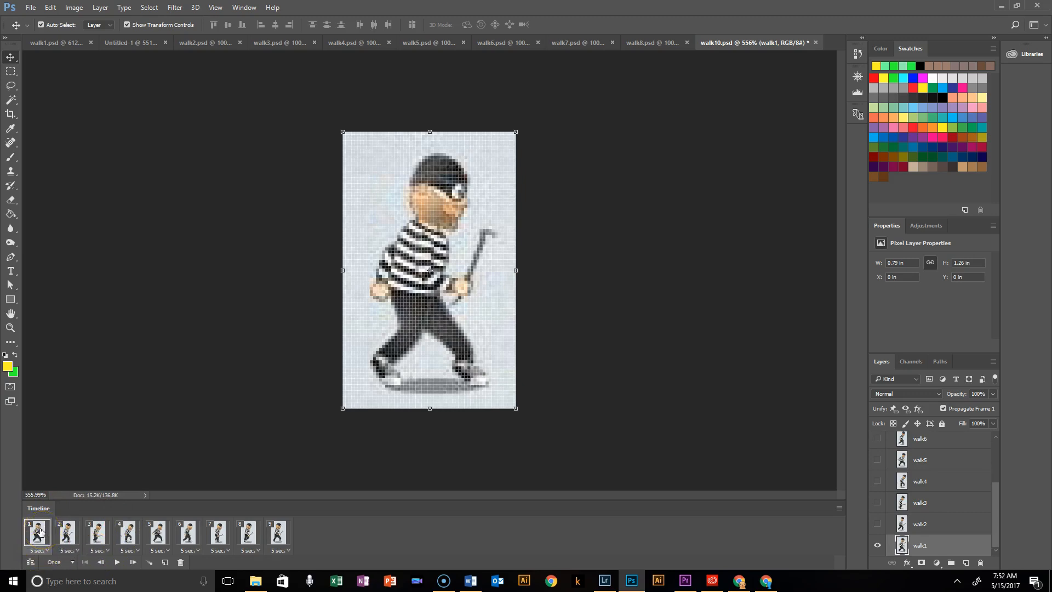
Set the delay of all nine animation frames to 0.2 seconds and the looping option to Forever
{"action": "left_click", "coordinate": [277, 530], "text": "shift"}
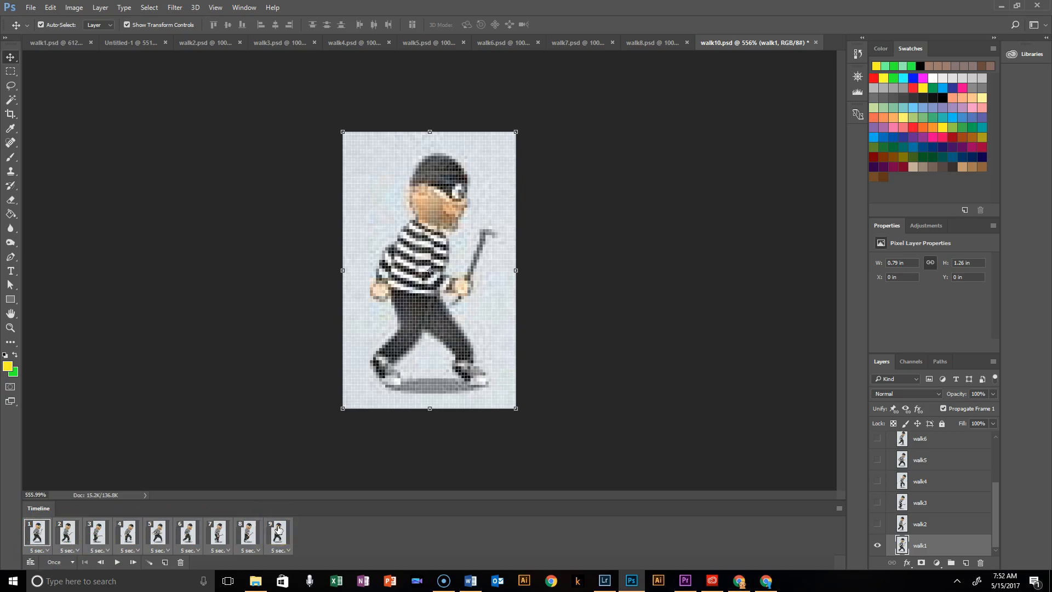
{"action": "left_click", "coordinate": [45, 550]}
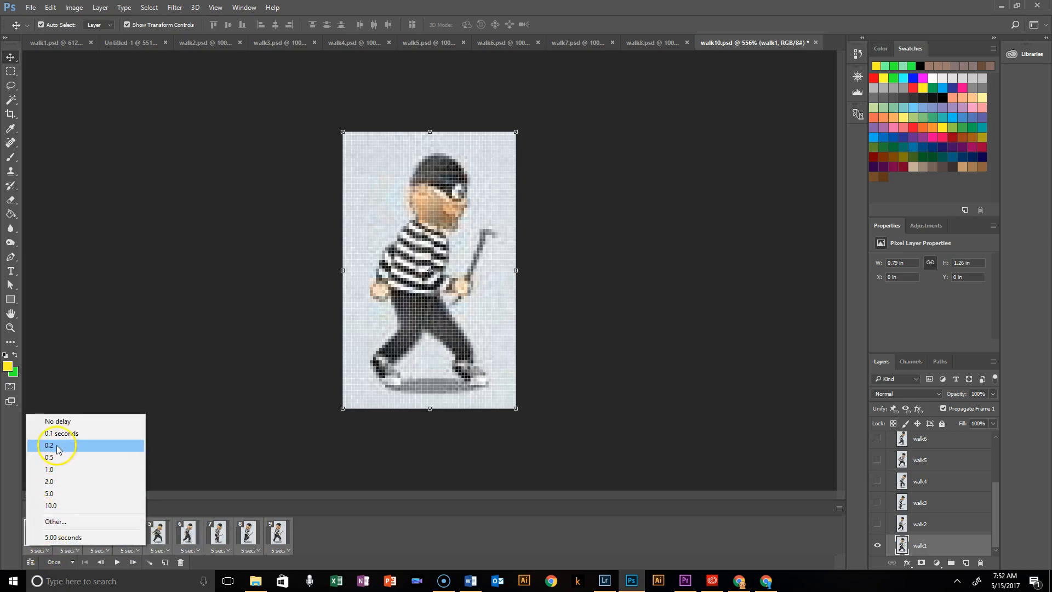
{"action": "left_click", "coordinate": [59, 449]}
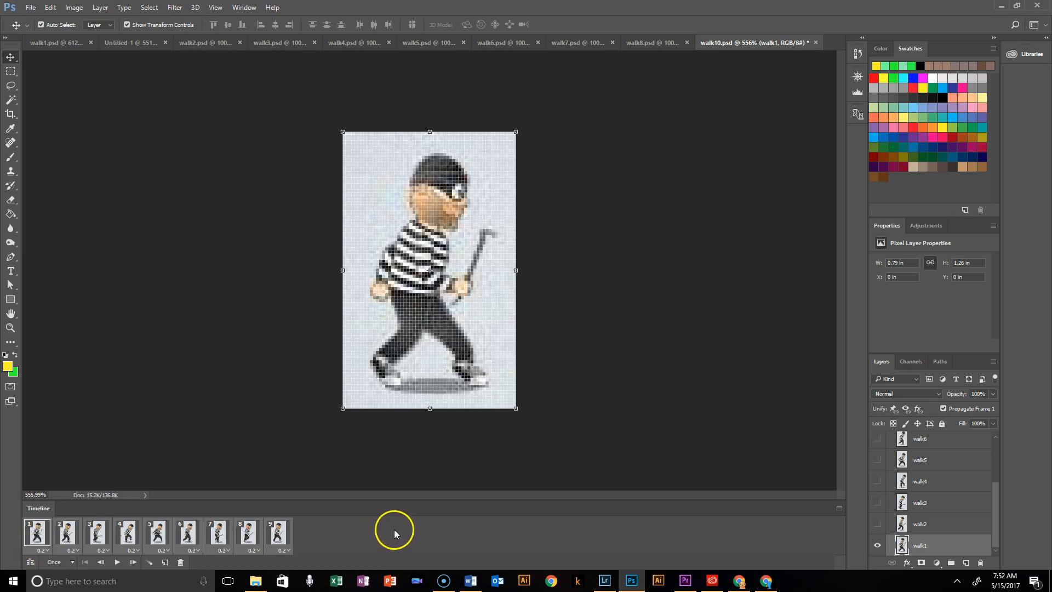
{"action": "left_click", "coordinate": [73, 562]}
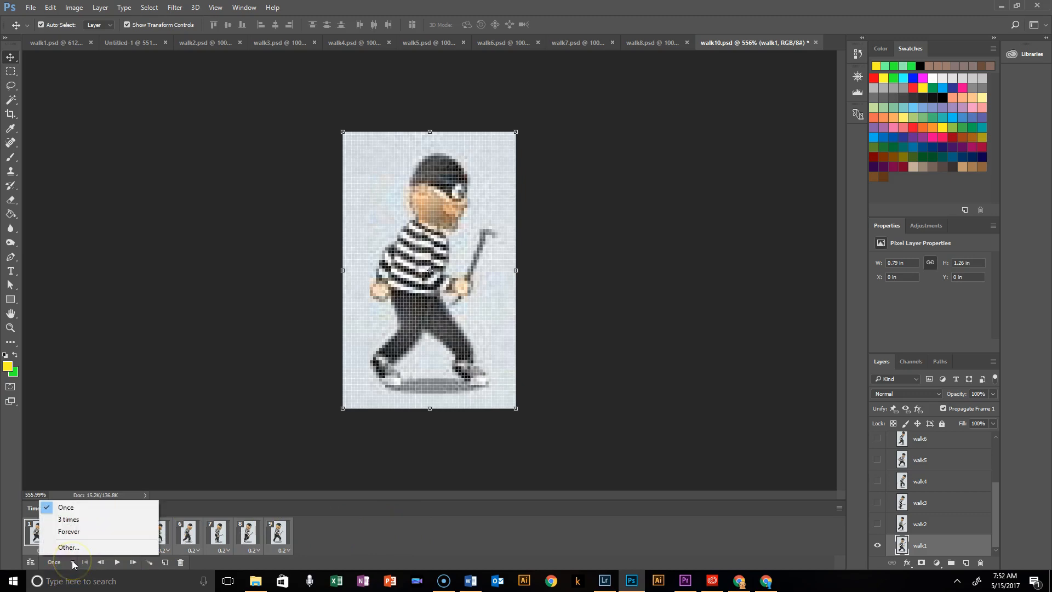
{"action": "left_click", "coordinate": [64, 529]}
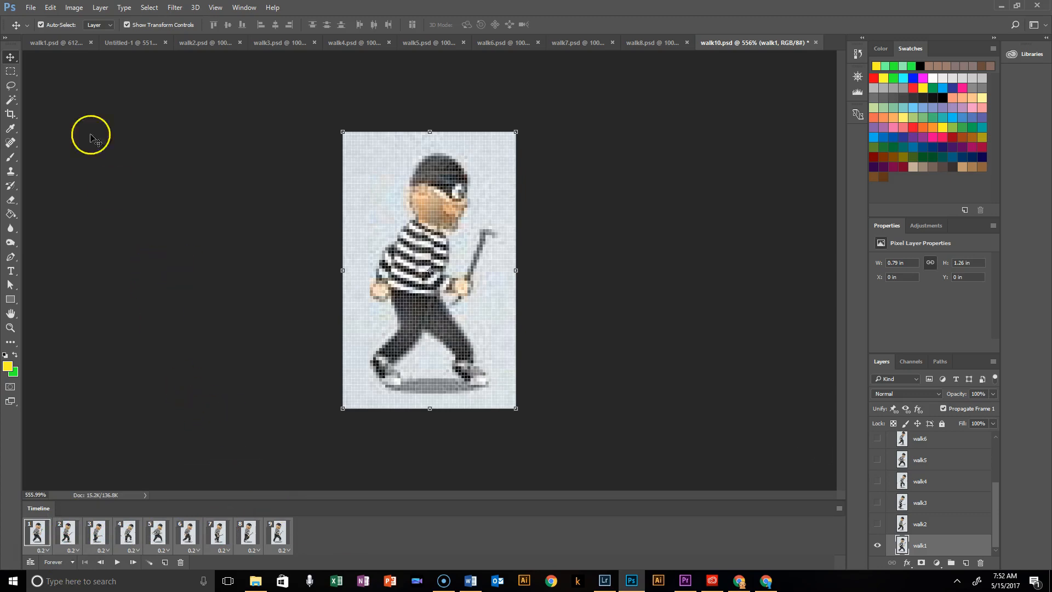
Start a Render Video export of the animation and name the output file walk.mp4
{"action": "left_click", "coordinate": [32, 8]}
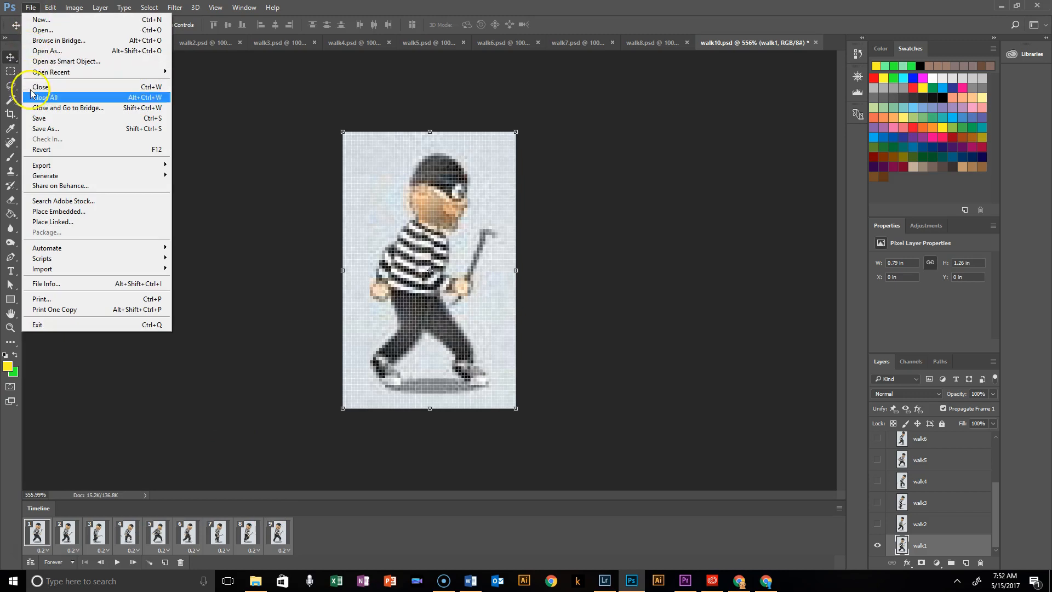
{"action": "mouse_move", "coordinate": [67, 269]}
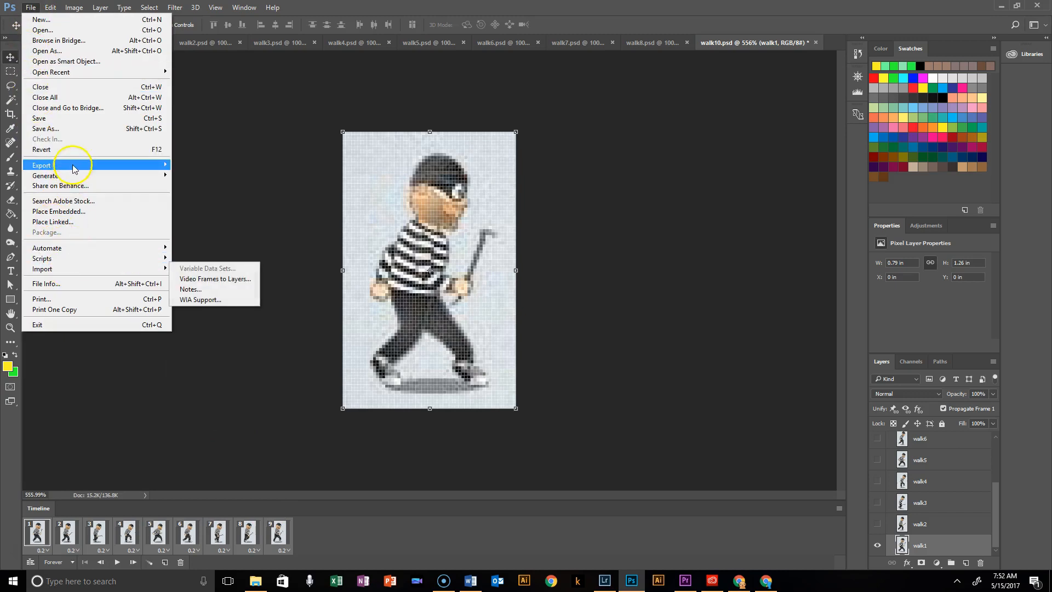
{"action": "mouse_move", "coordinate": [77, 176]}
{"action": "mouse_move", "coordinate": [118, 165]}
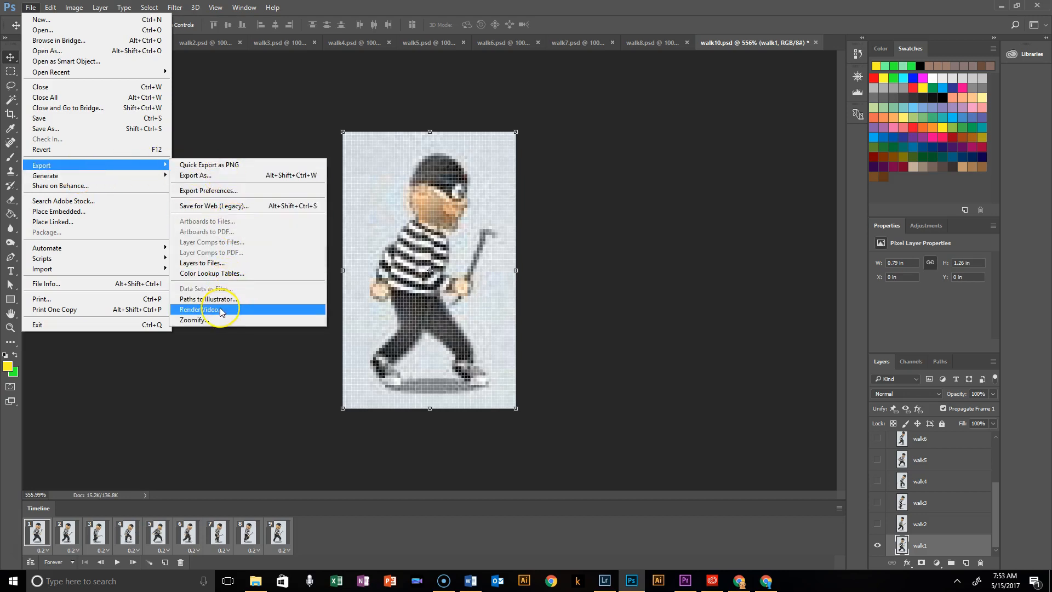
{"action": "left_click", "coordinate": [199, 309]}
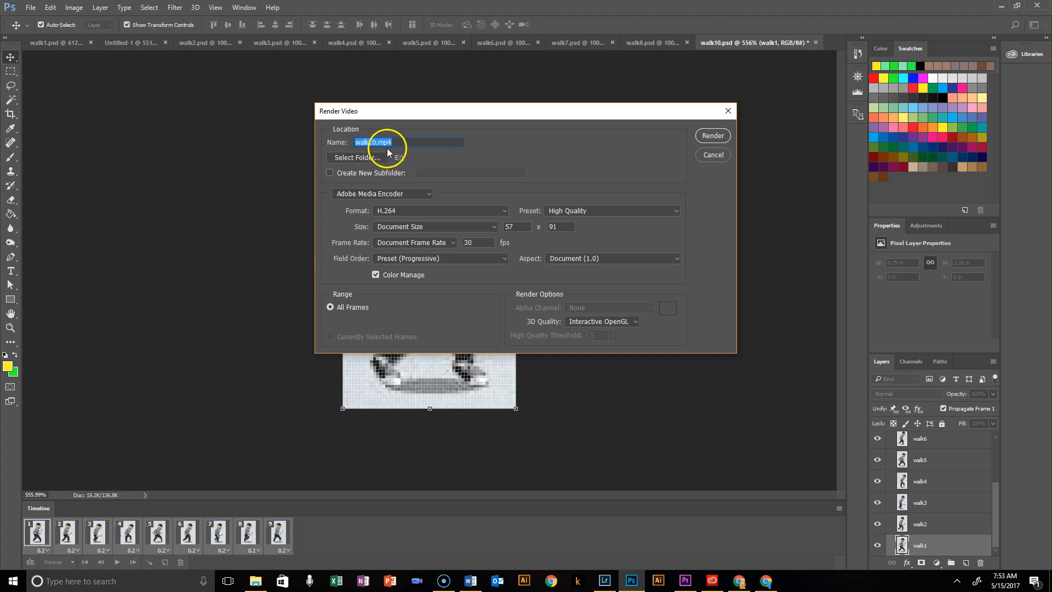
{"action": "left_click_drag", "start_coordinate": [377, 142], "coordinate": [371, 142]}
Choose the root of the SSD Photo&Video (E:) drive as the render folder for walk.mp4
{"action": "left_click", "coordinate": [367, 157]}
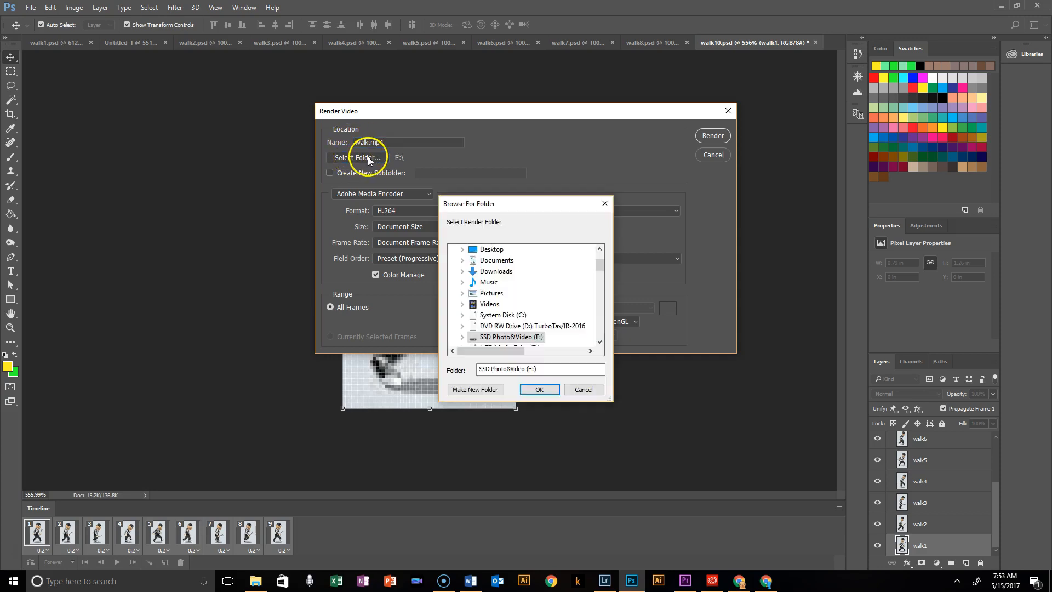
{"action": "double_click", "coordinate": [509, 338]}
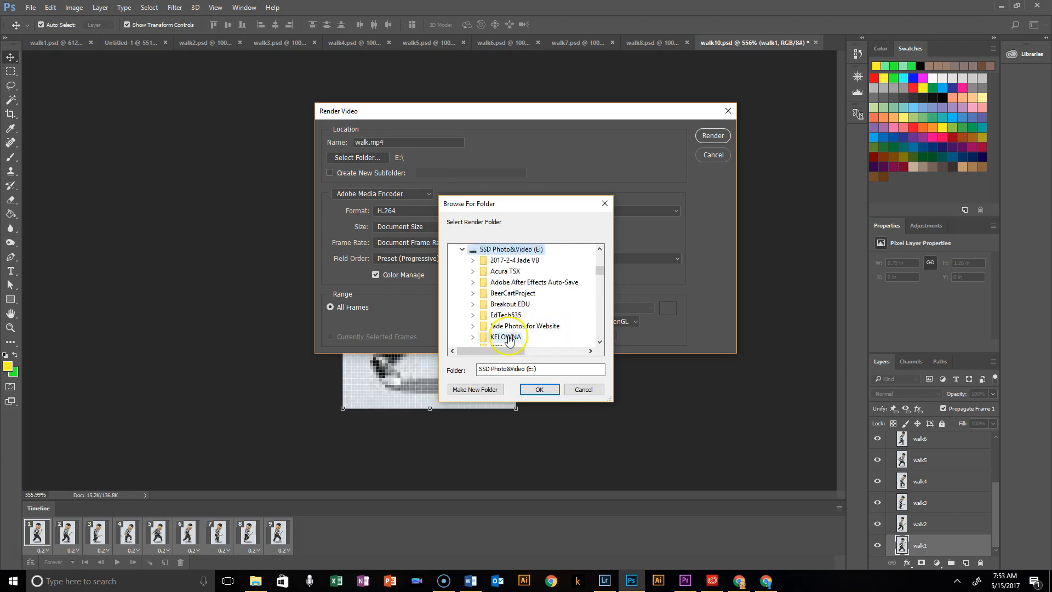
{"action": "left_click", "coordinate": [537, 390]}
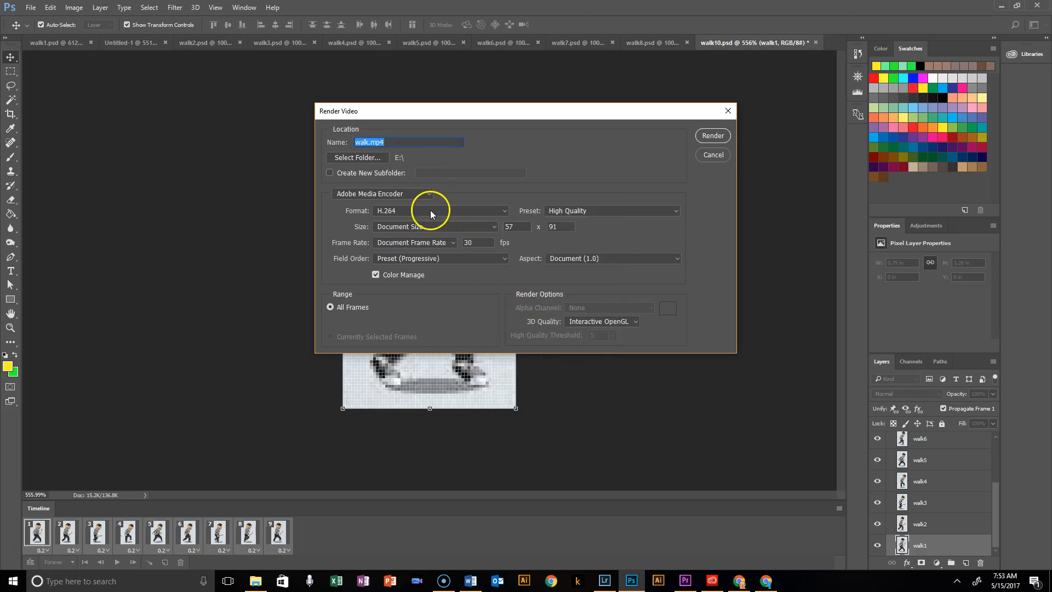
Review the encoder and size presets, keep Adobe Media Encoder and Document Size, and render the video
{"action": "left_click", "coordinate": [414, 194]}
{"action": "left_click", "coordinate": [414, 193]}
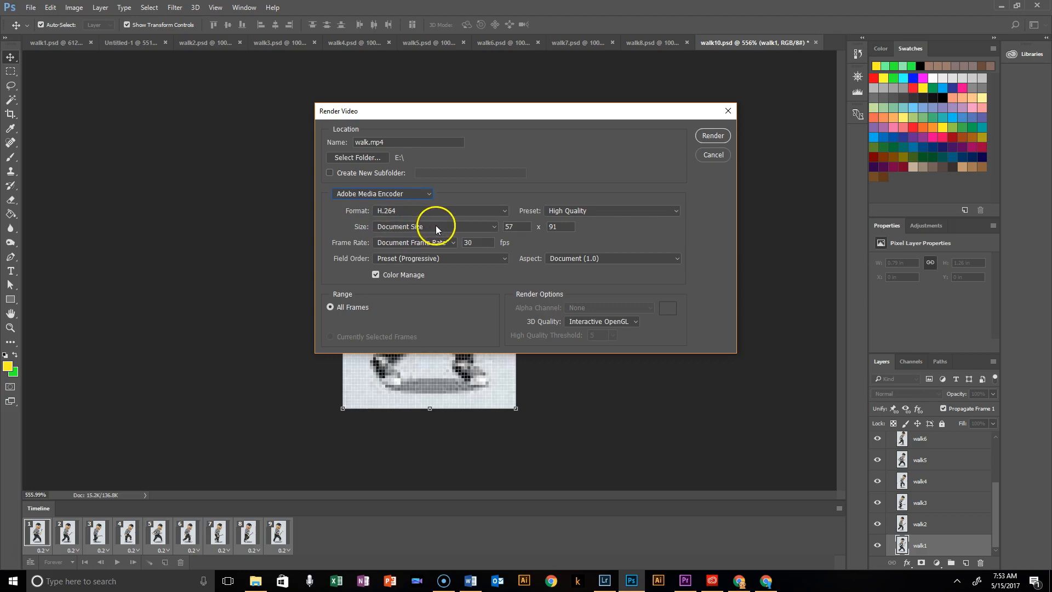
{"action": "left_click", "coordinate": [491, 227]}
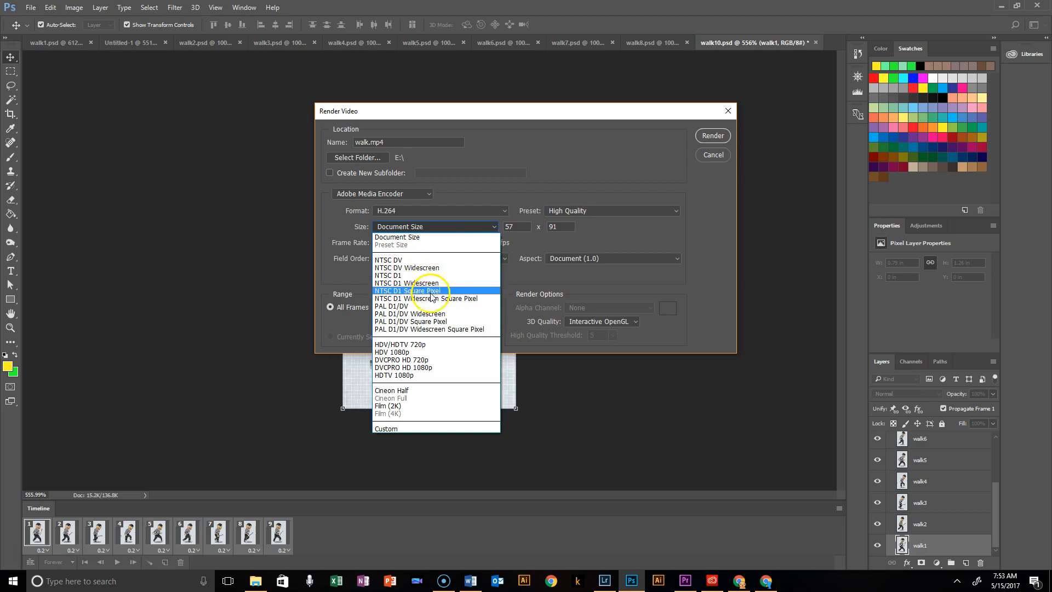
{"action": "left_click", "coordinate": [447, 308]}
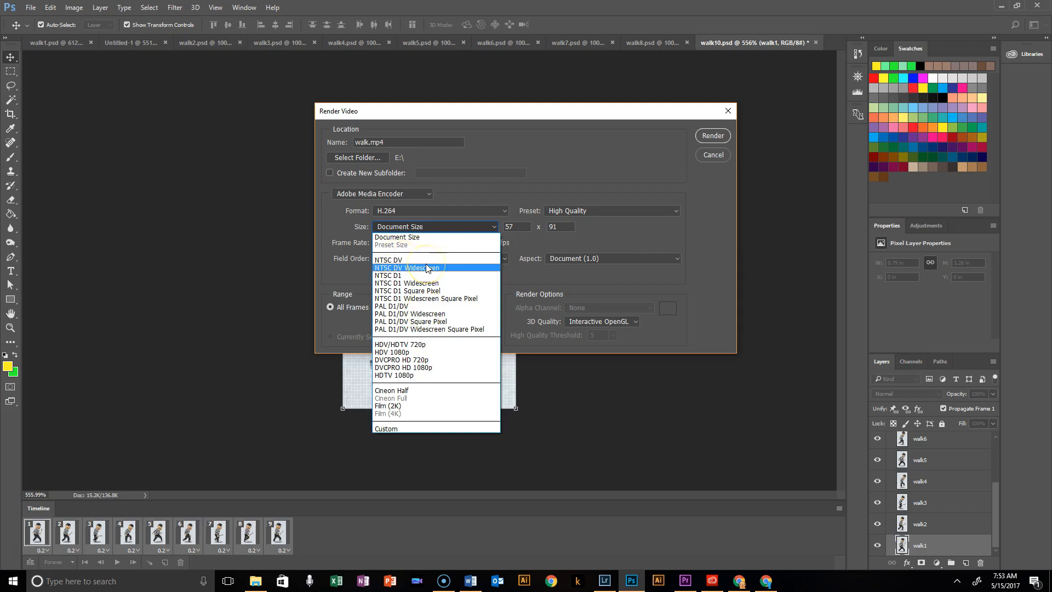
{"action": "left_click", "coordinate": [381, 299]}
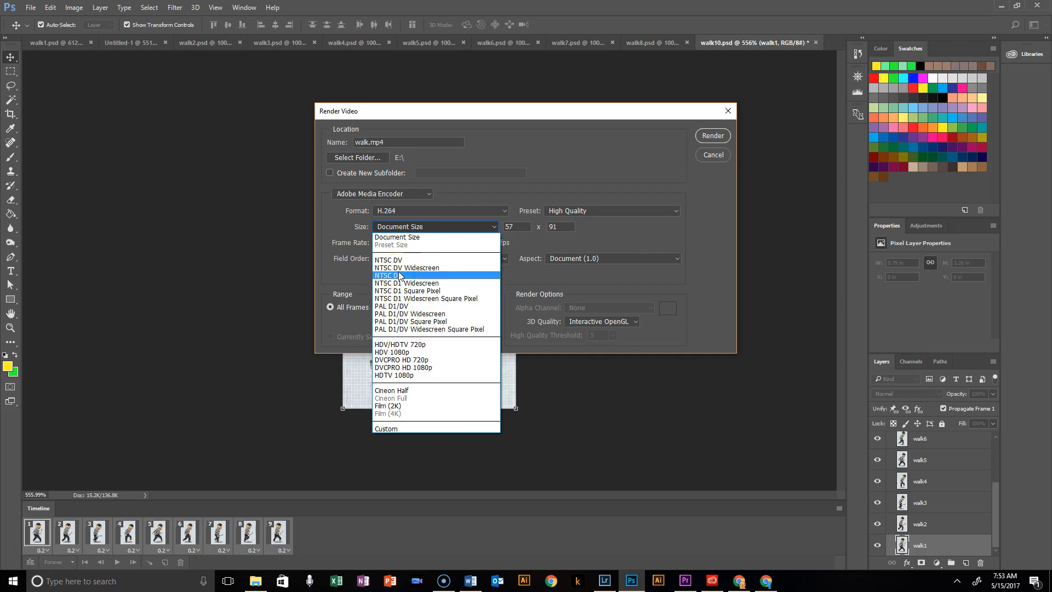
{"action": "left_click", "coordinate": [634, 272]}
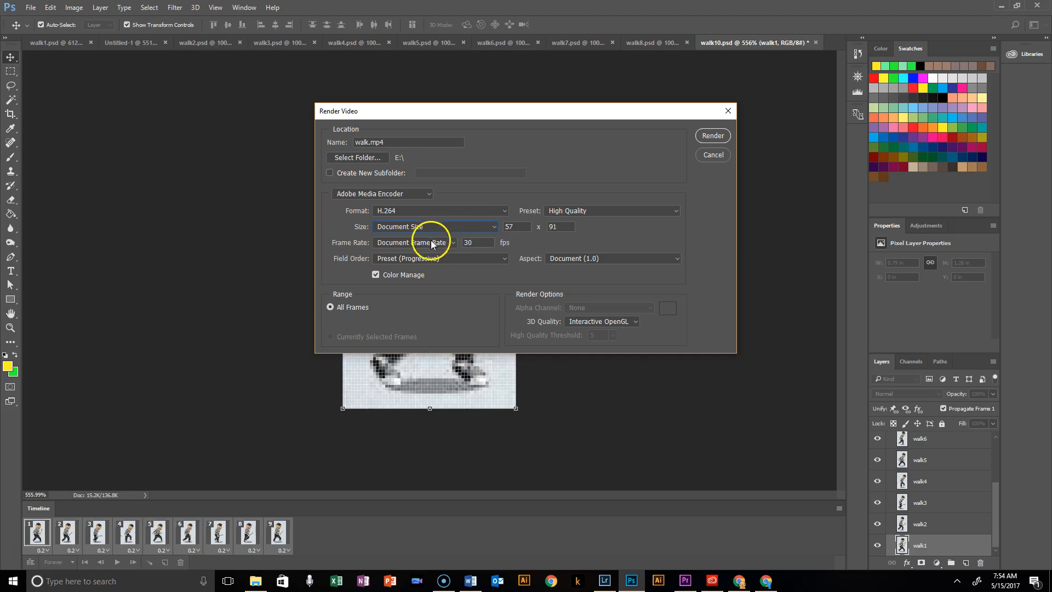
{"action": "left_click", "coordinate": [710, 136]}
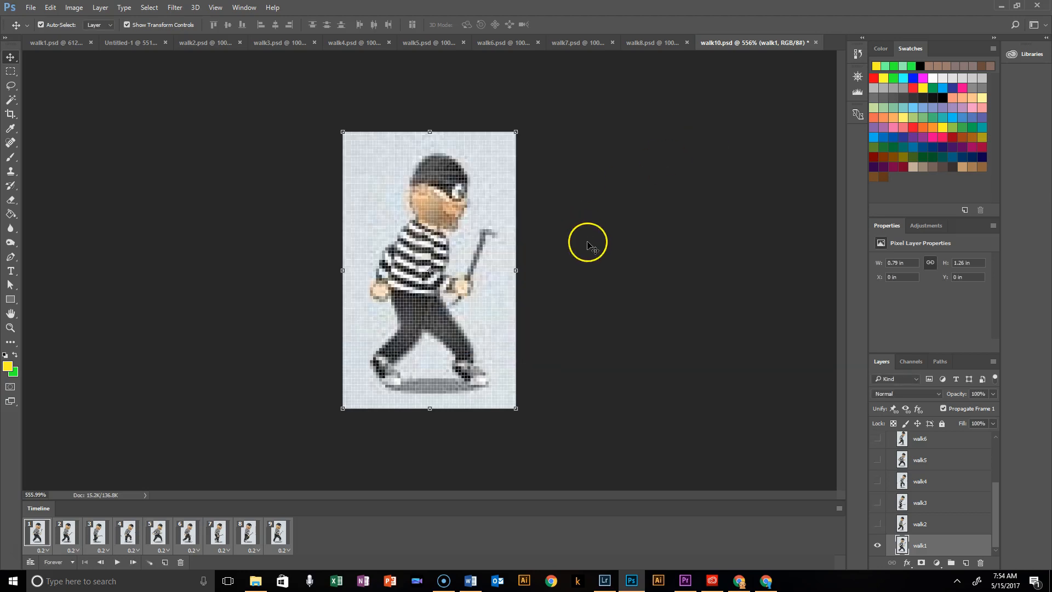